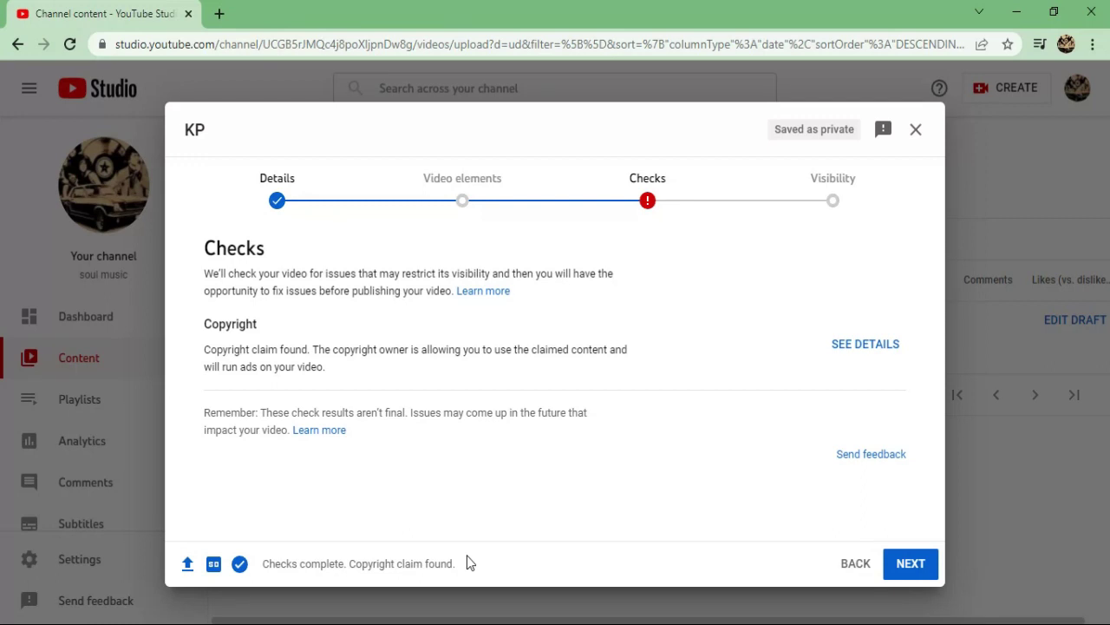
- Open the copyright details of the KP video and review the claim on its song
left_click(867, 344)
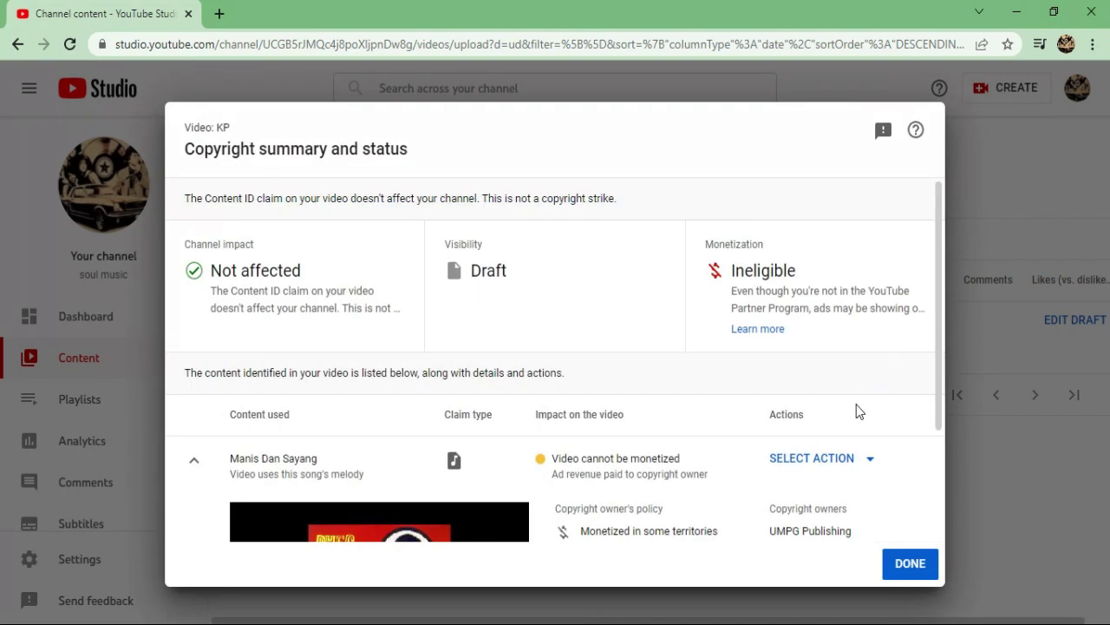
scroll(856, 411, "down", 2)
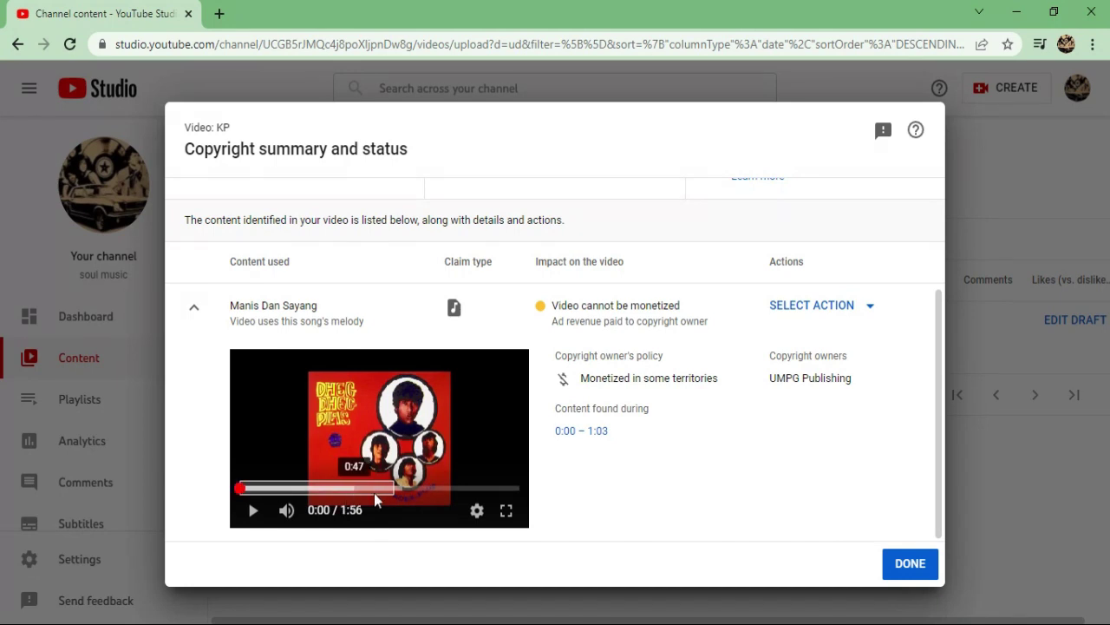
scroll(682, 459, "up", 1)
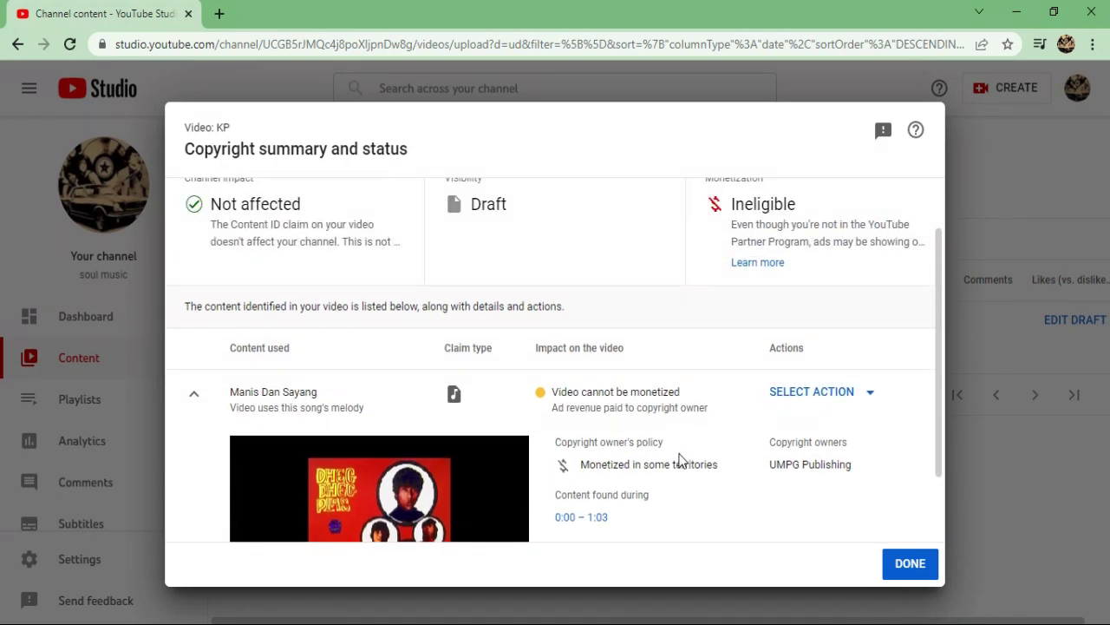
scroll(681, 459, "down", 1)
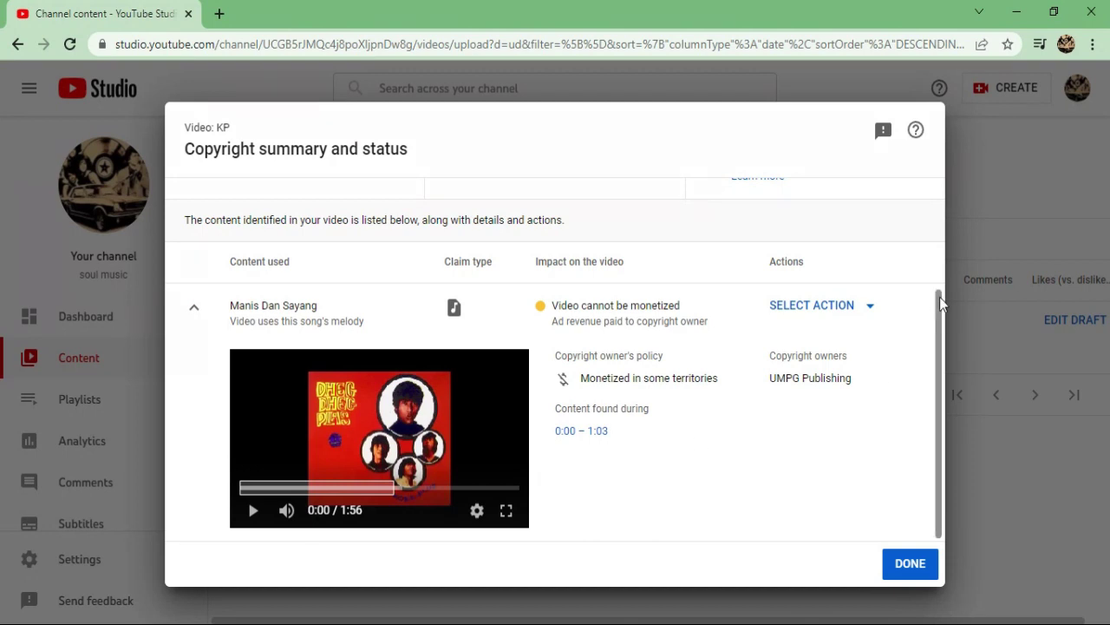
- Open the Trim out segment option for the claimed song and play the video around the end of the claimed part
left_click(872, 308)
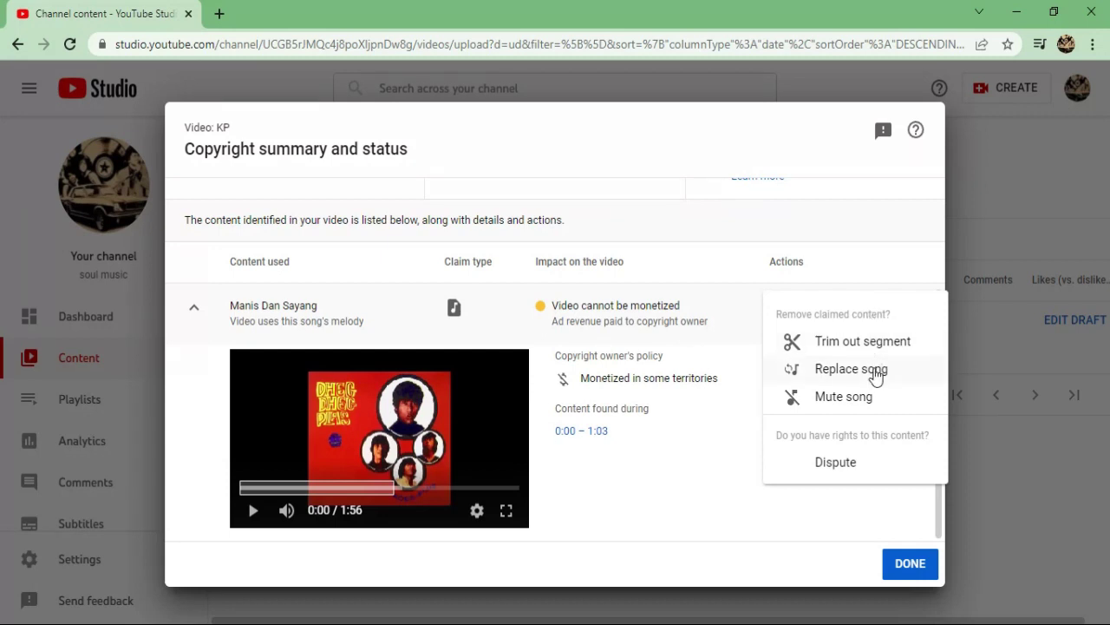
left_click(872, 340)
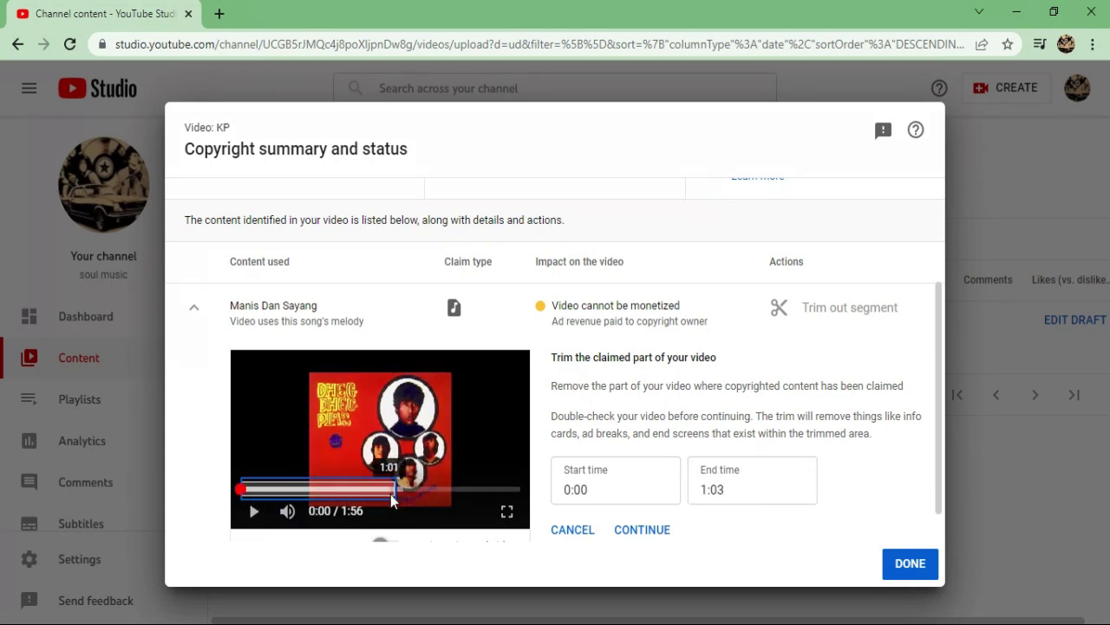
left_click(254, 516)
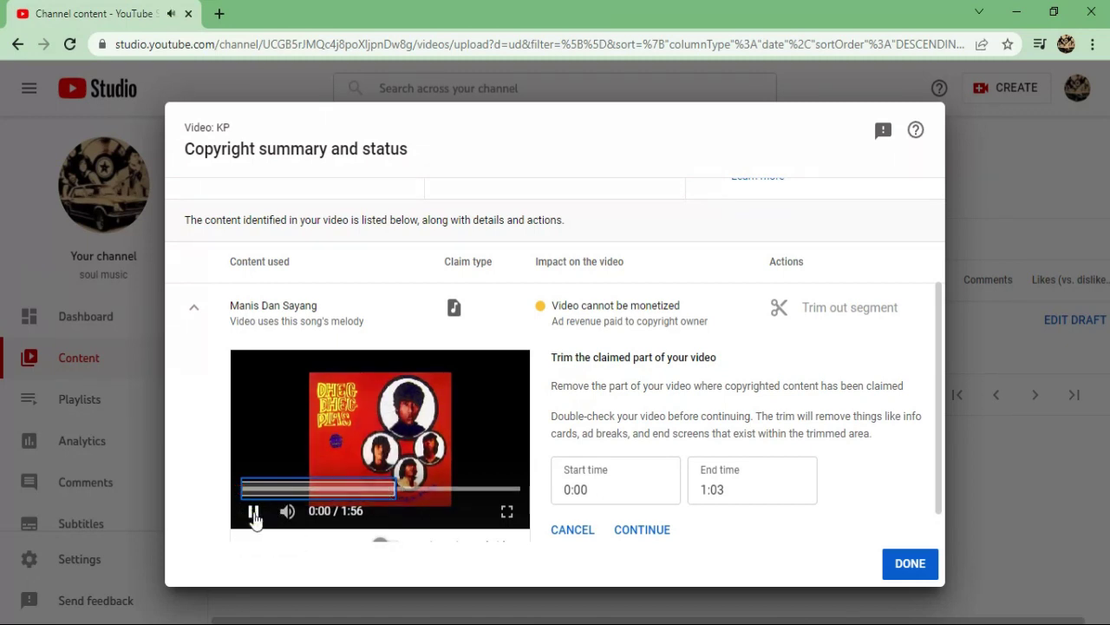
left_click(393, 488)
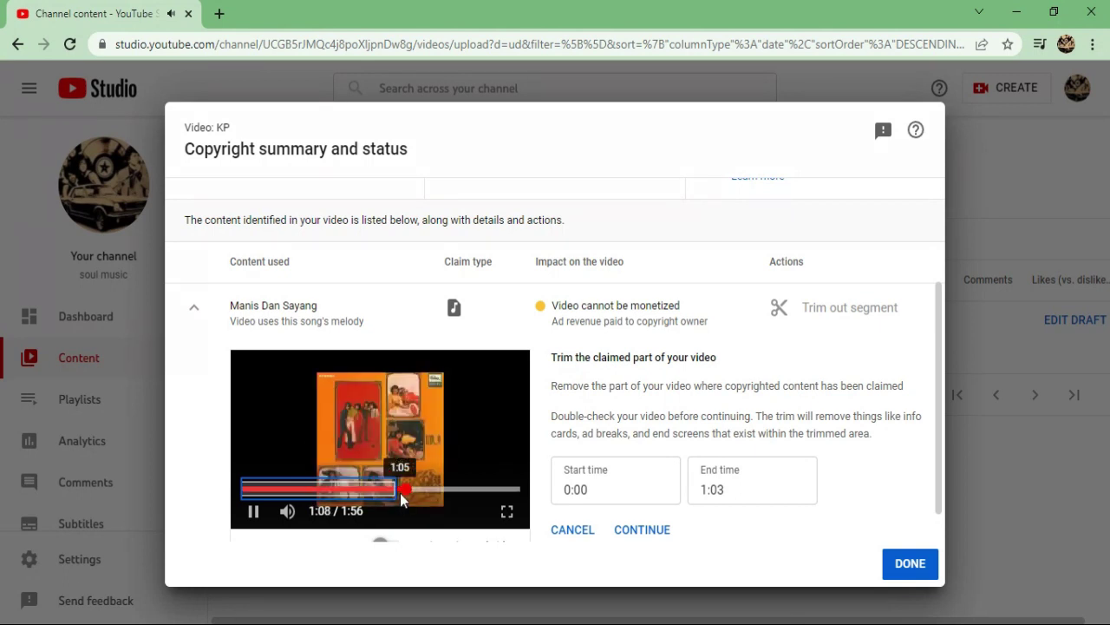
left_click(254, 515)
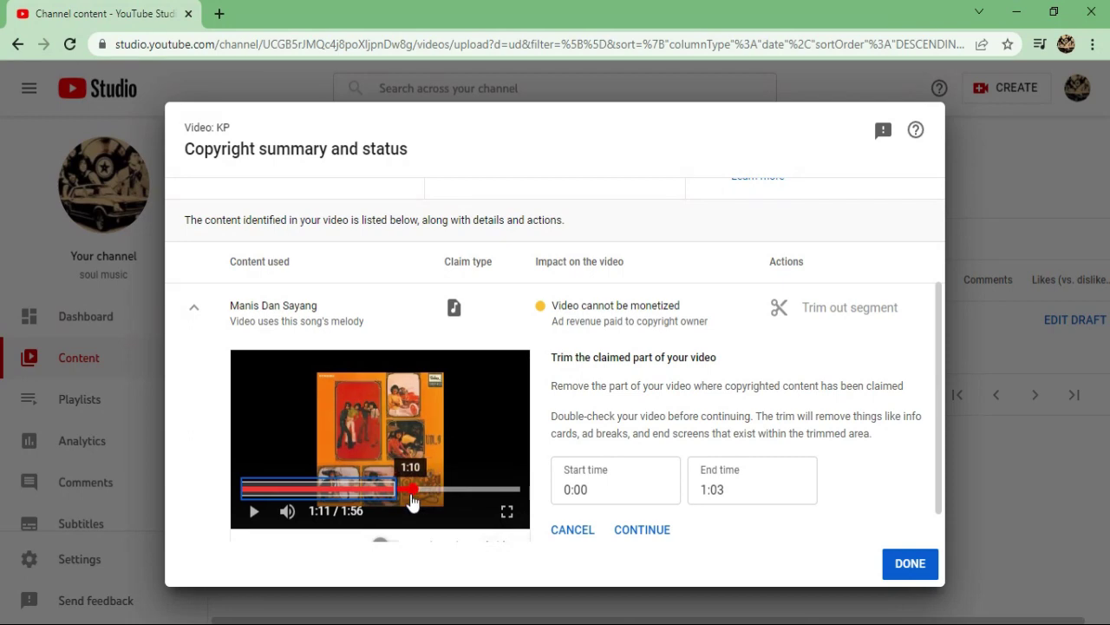
left_click(926, 562)
- Reopen the copyright details, review the actions available for the claimed song, and close the summary
left_click(883, 349)
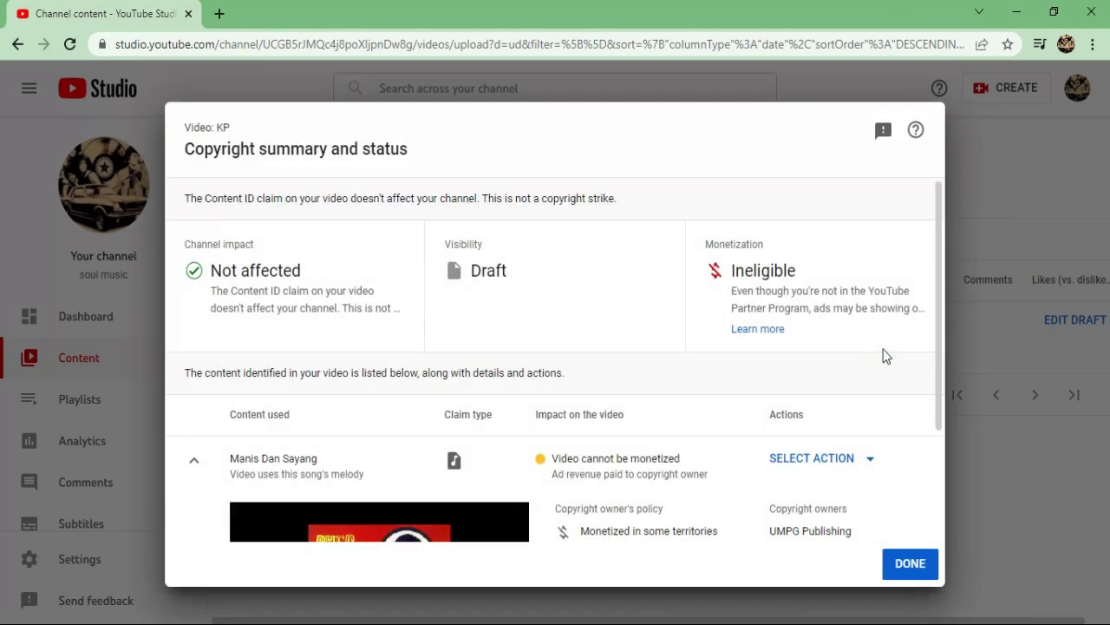
left_click(868, 460)
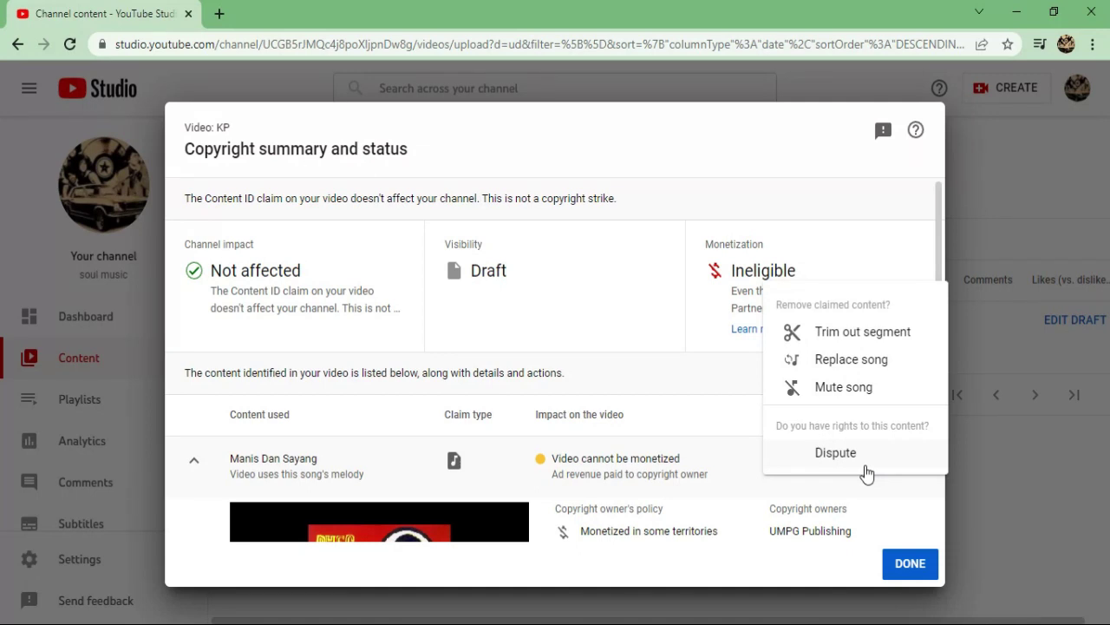
left_click(896, 516)
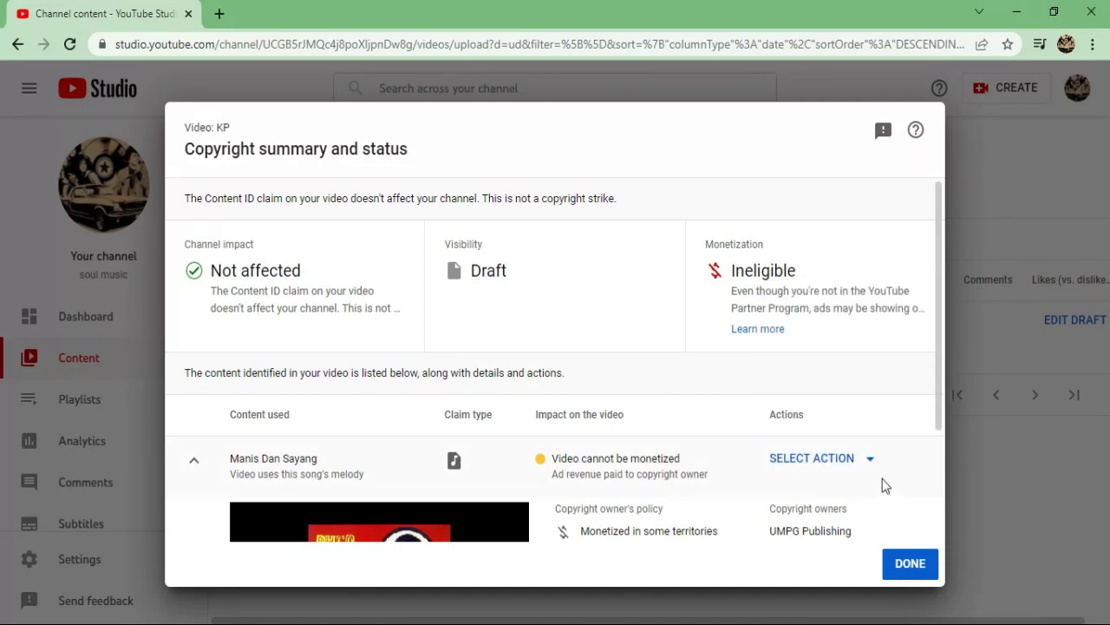
scroll(883, 490, "down", 3)
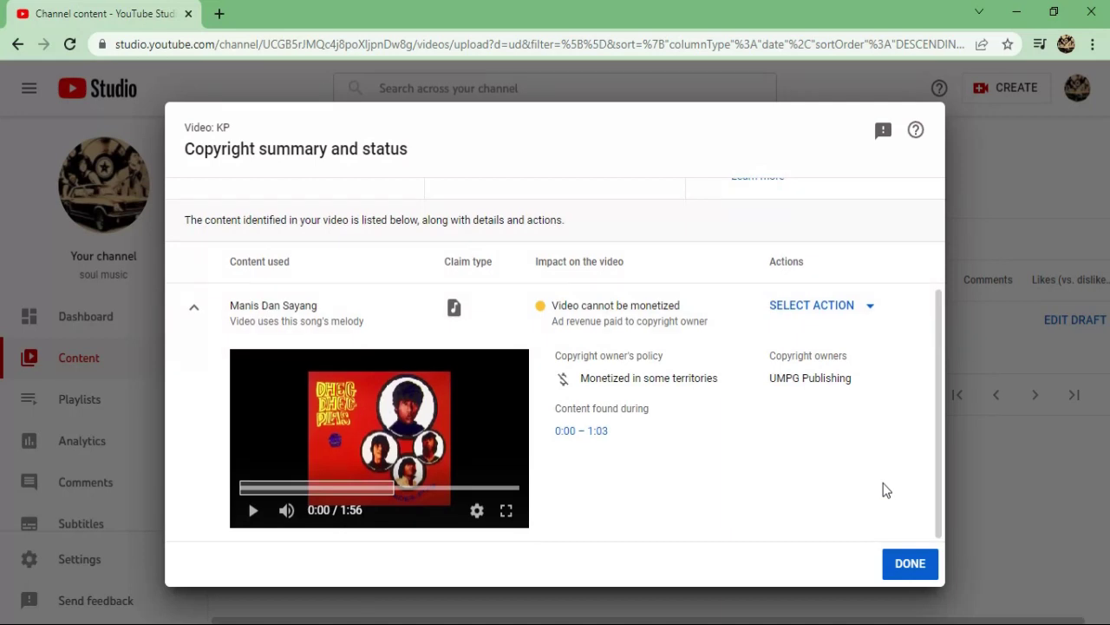
left_click(916, 565)
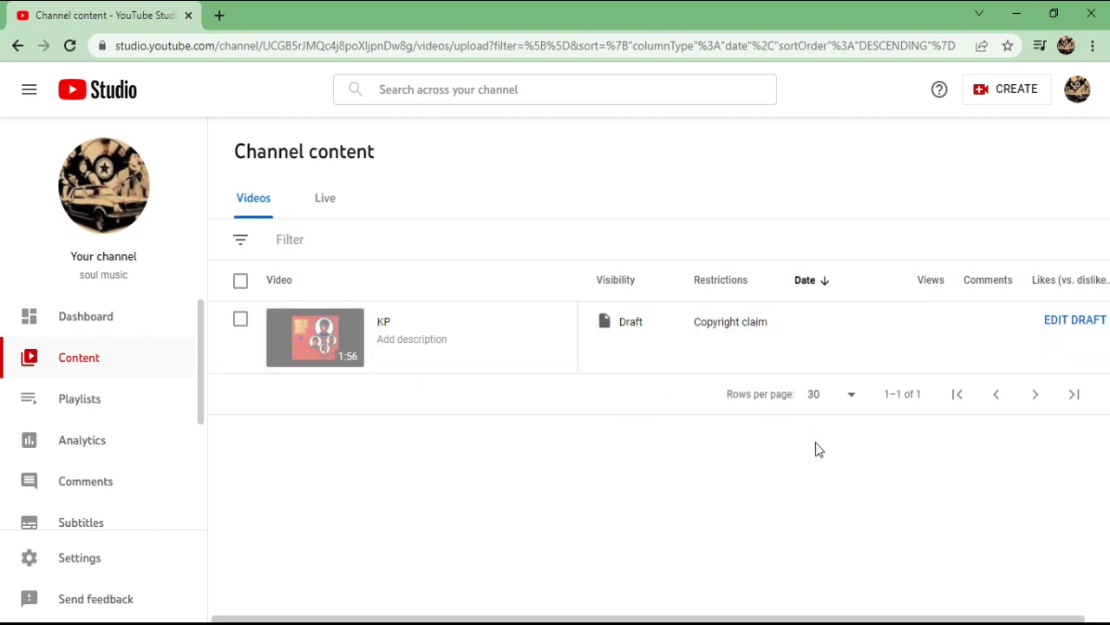
- Publish the KP draft with its visibility set to Unlisted
left_click_drag(746, 619, 772, 619)
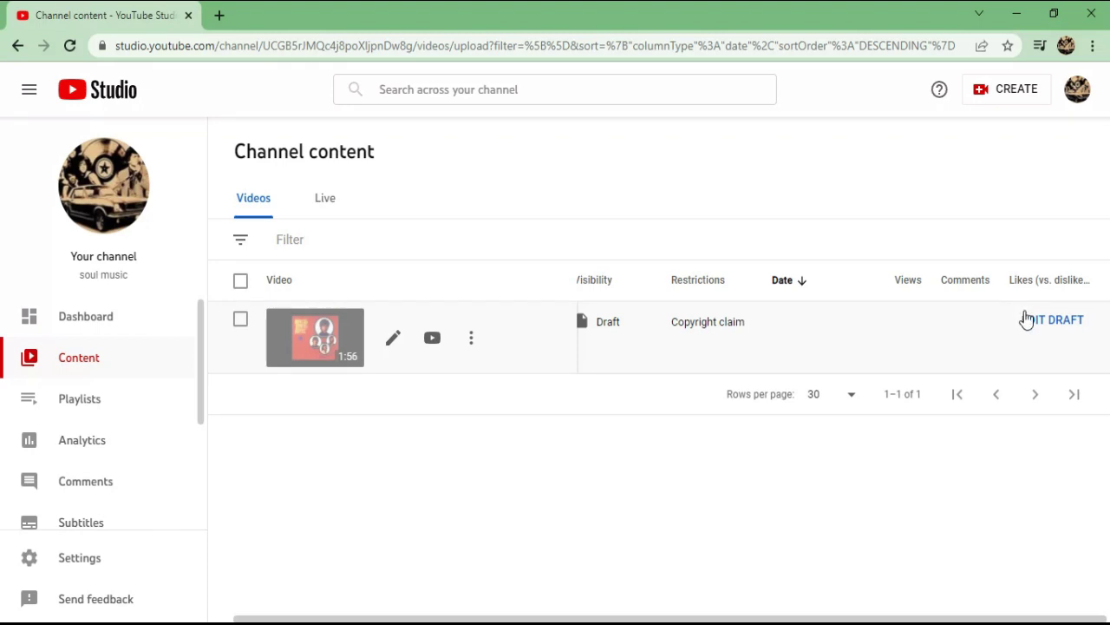
left_click(1028, 314)
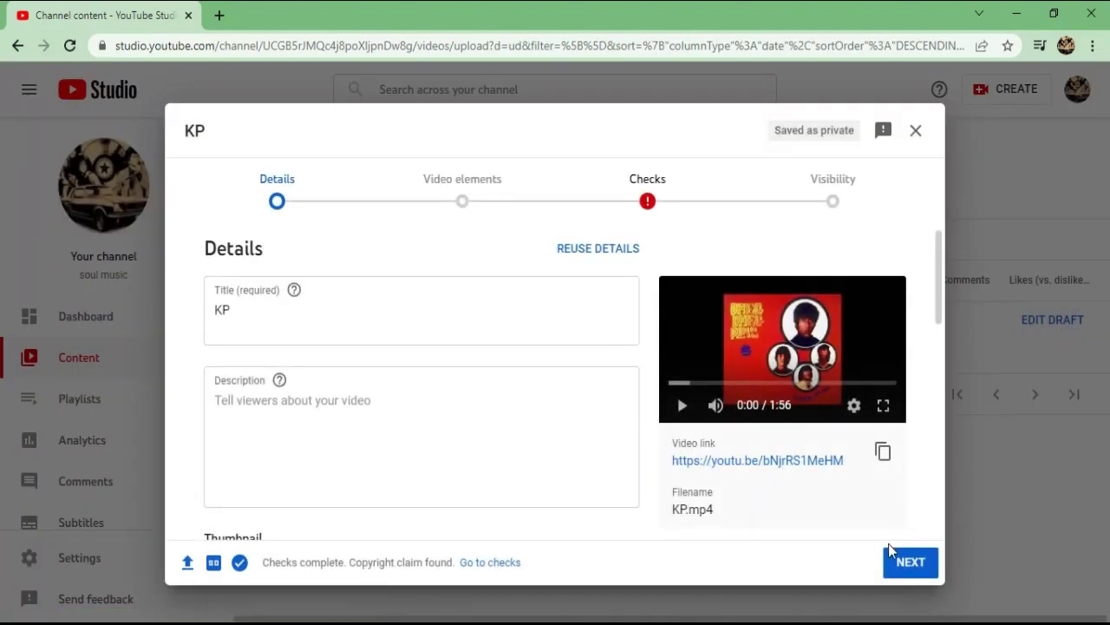
left_click(910, 562)
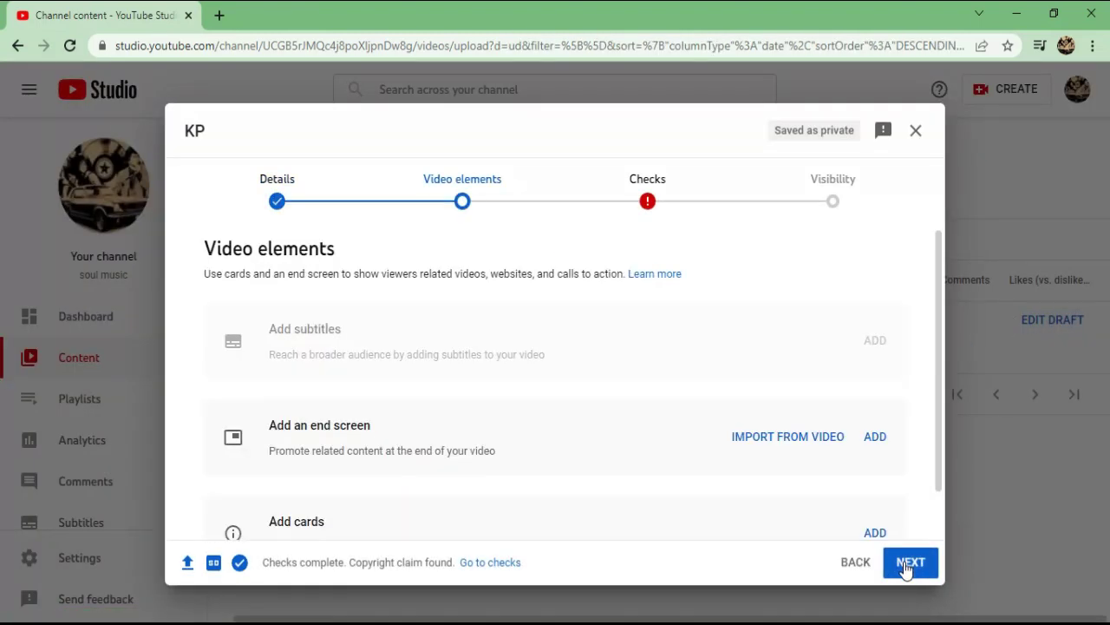
left_click(909, 562)
left_click(909, 562)
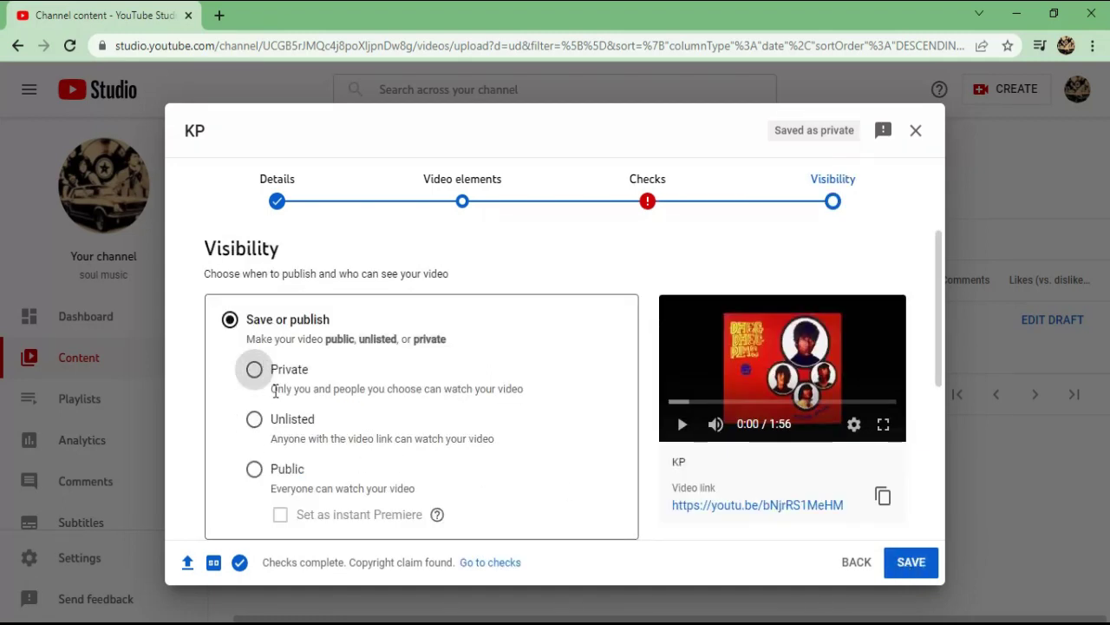
left_click(279, 423)
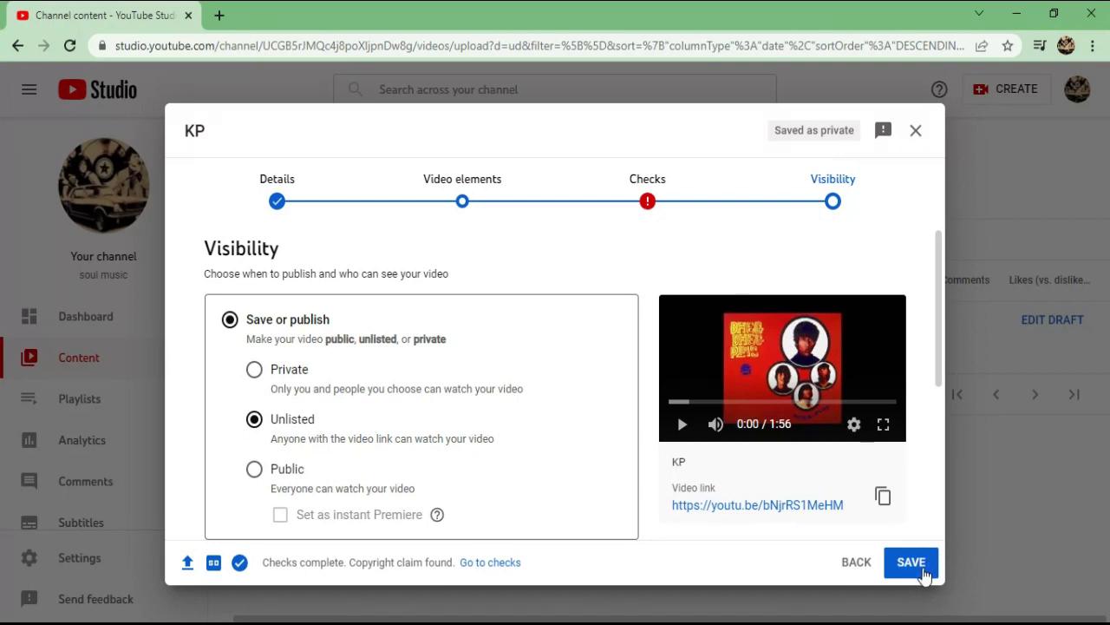
left_click(911, 563)
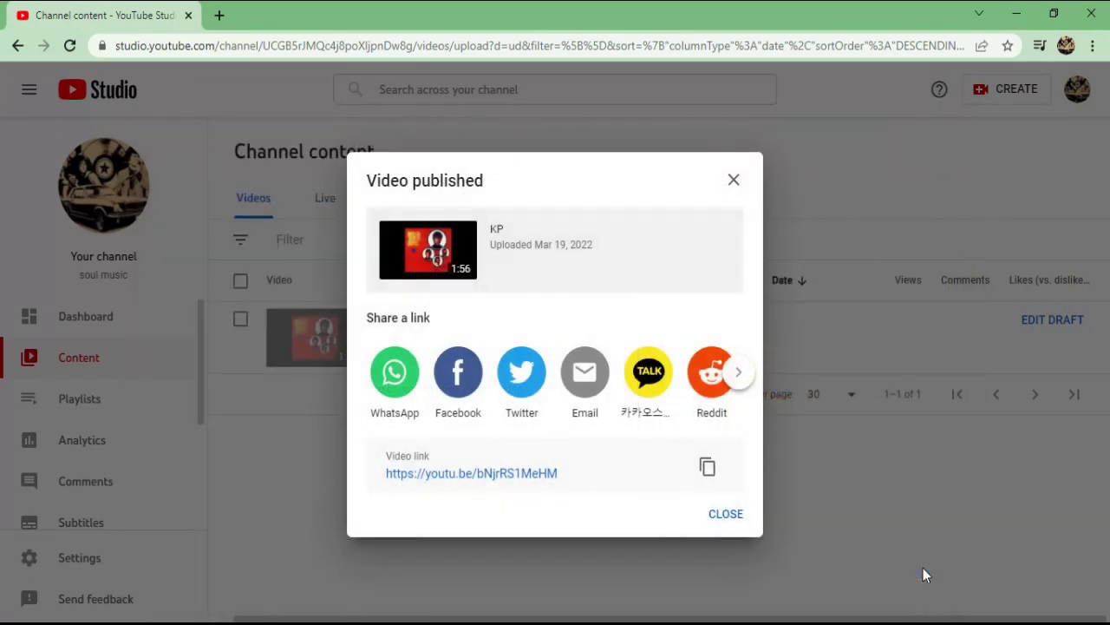
left_click(739, 515)
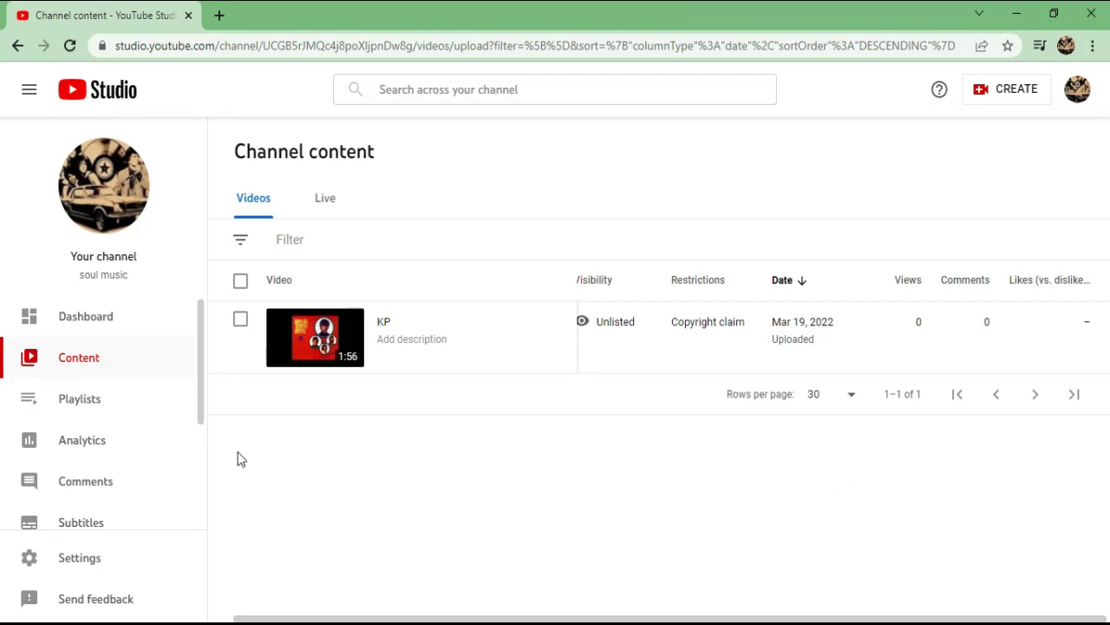
- Open the published KP video in the video editor
mouse_move(411, 361)
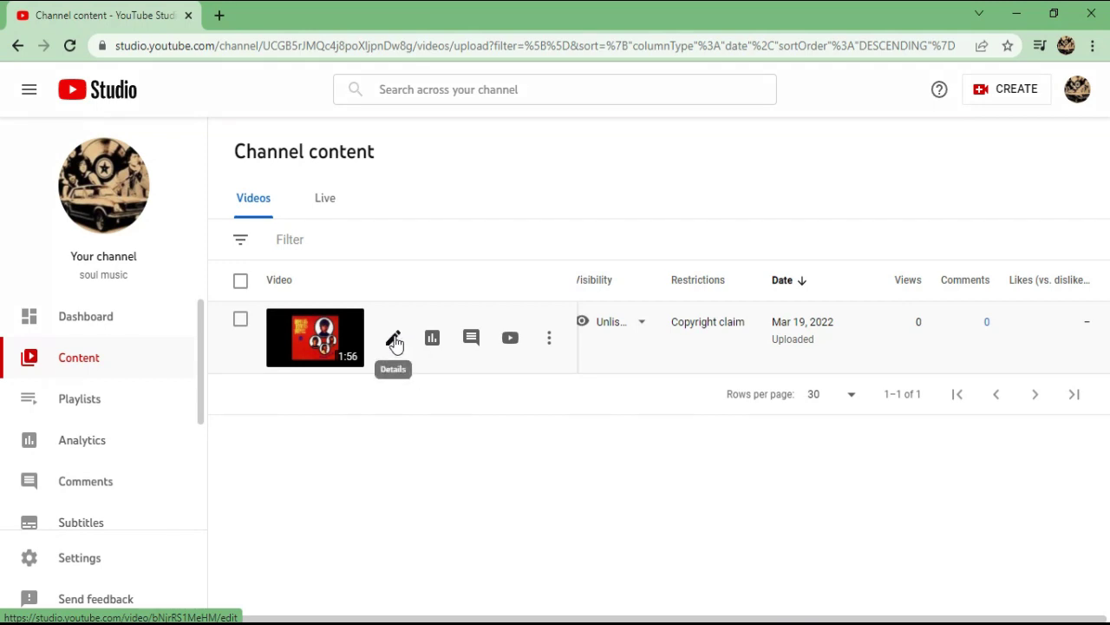
left_click(394, 341)
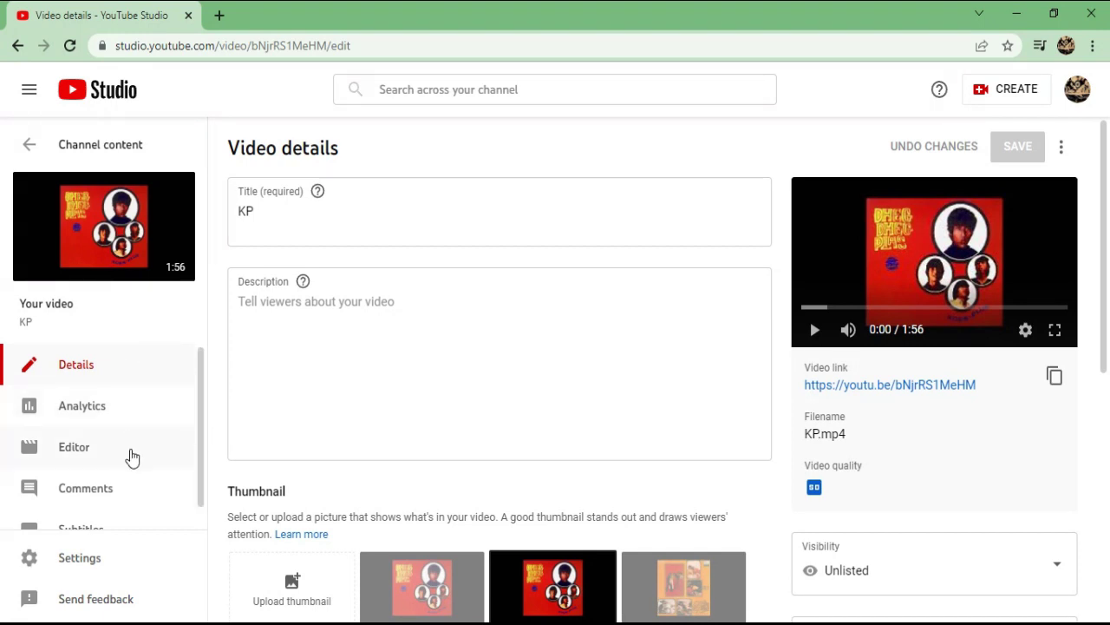
scroll(205, 418, "down", 1)
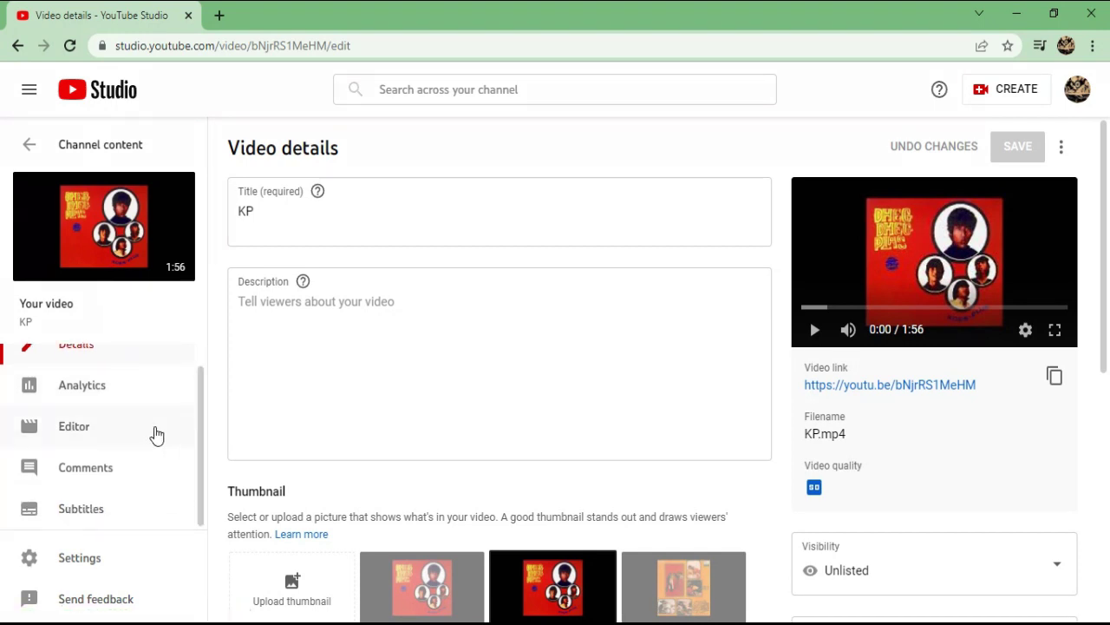
left_click(77, 429)
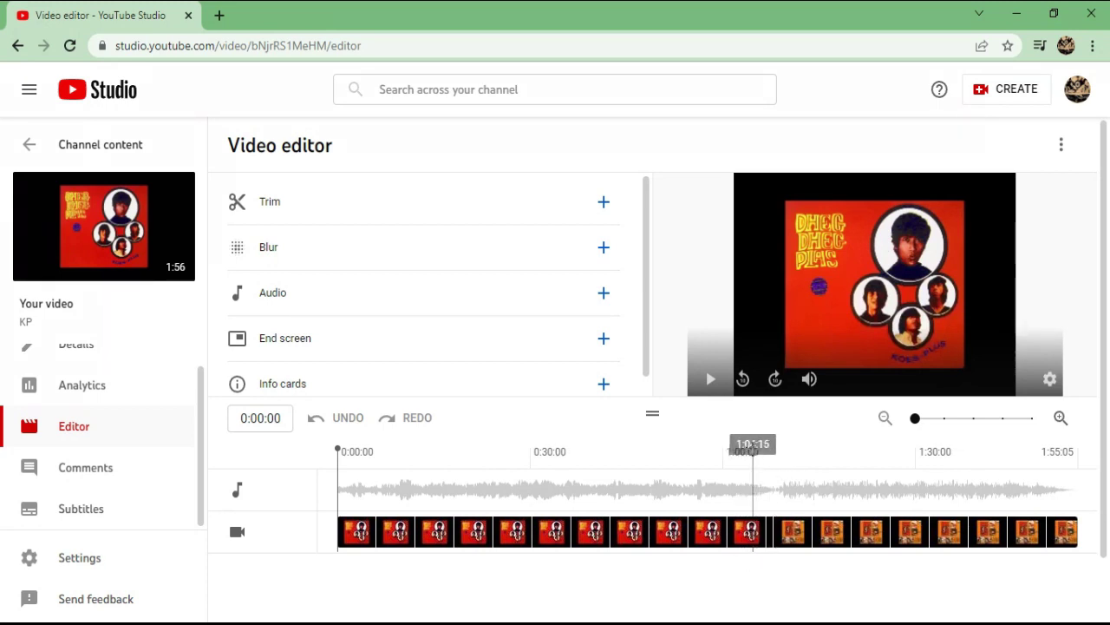
- Play the video from 1:04:15 to locate the change of song, and place the playhead at 1:08:05
left_click(753, 458)
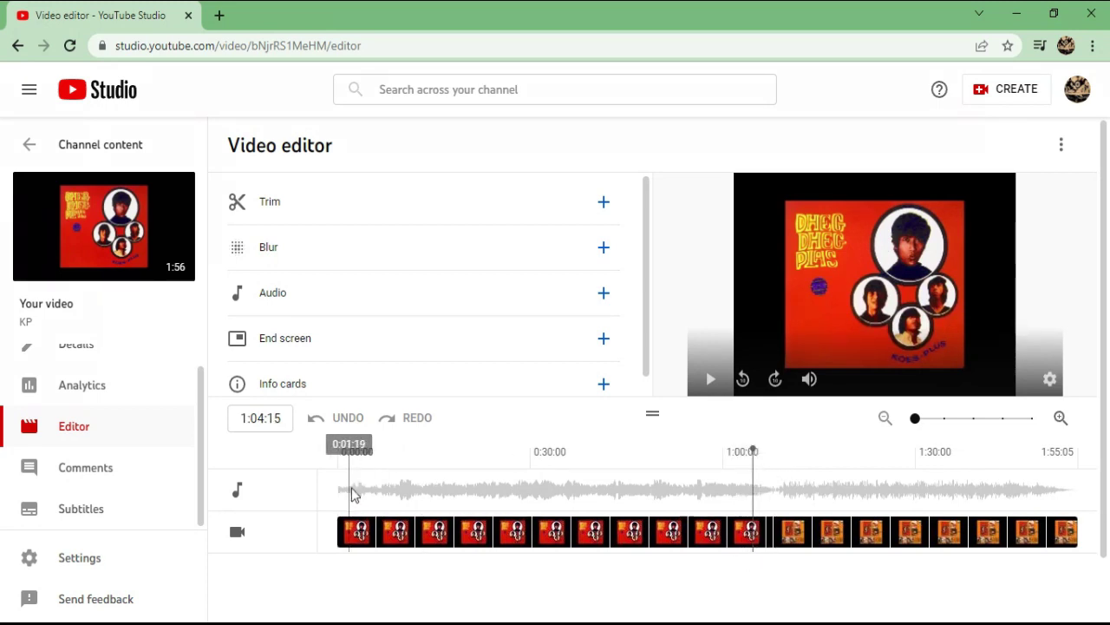
left_click(707, 381)
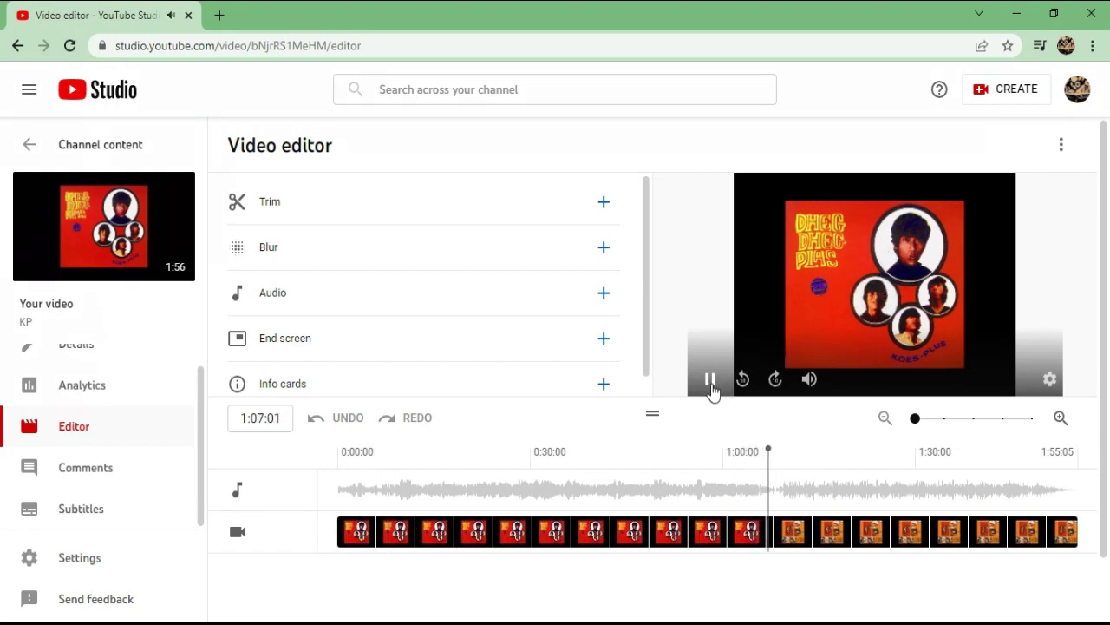
left_click(710, 387)
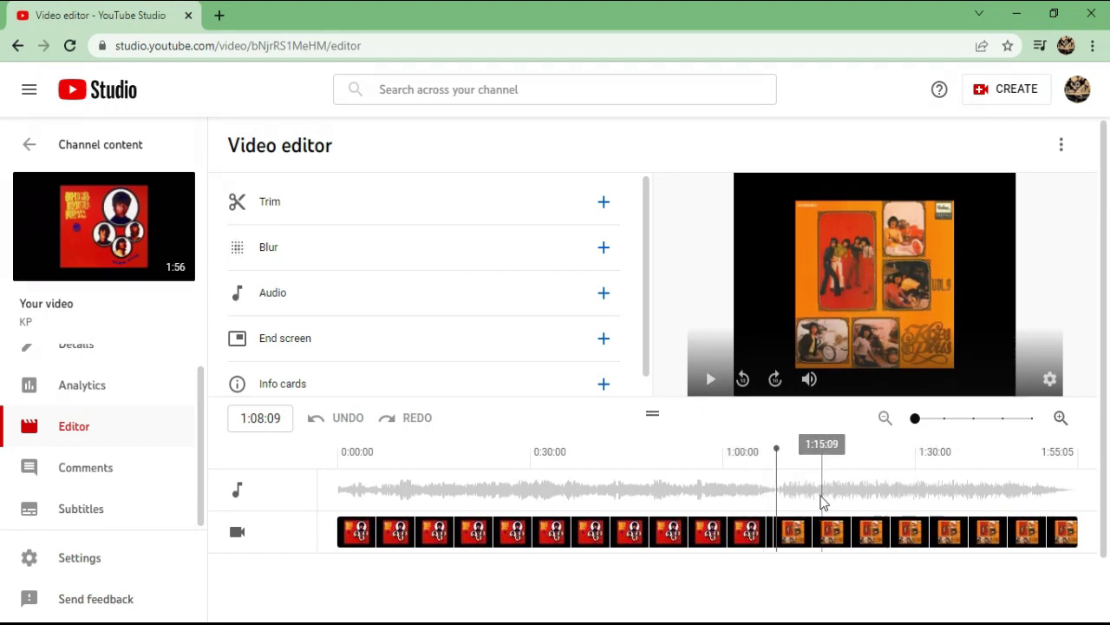
left_click_drag(920, 424, 1001, 425)
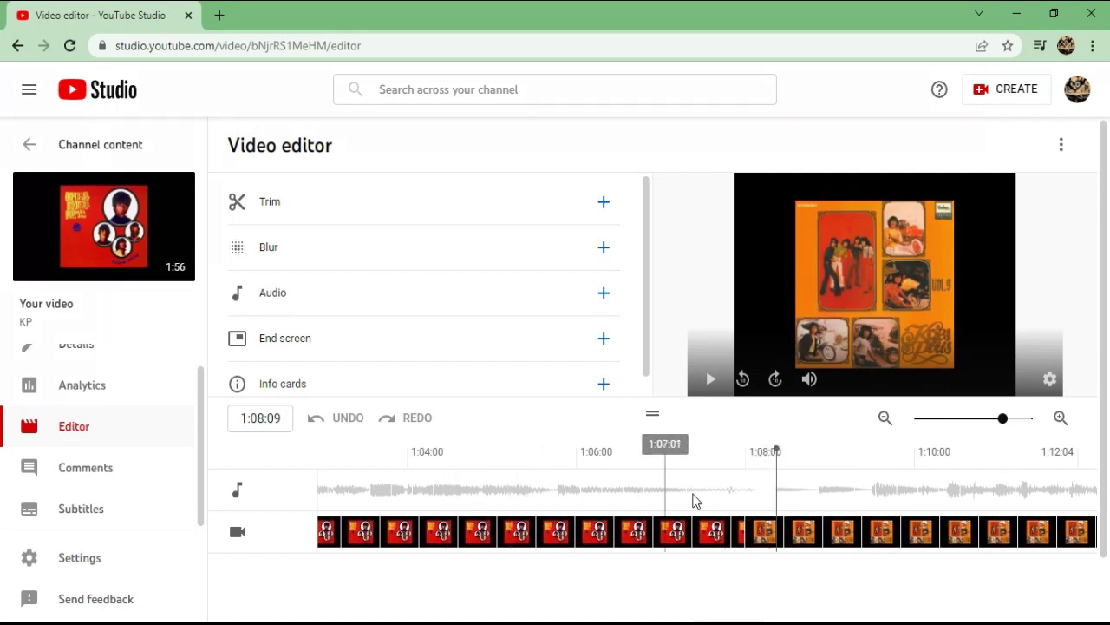
left_click_drag(776, 445, 765, 448)
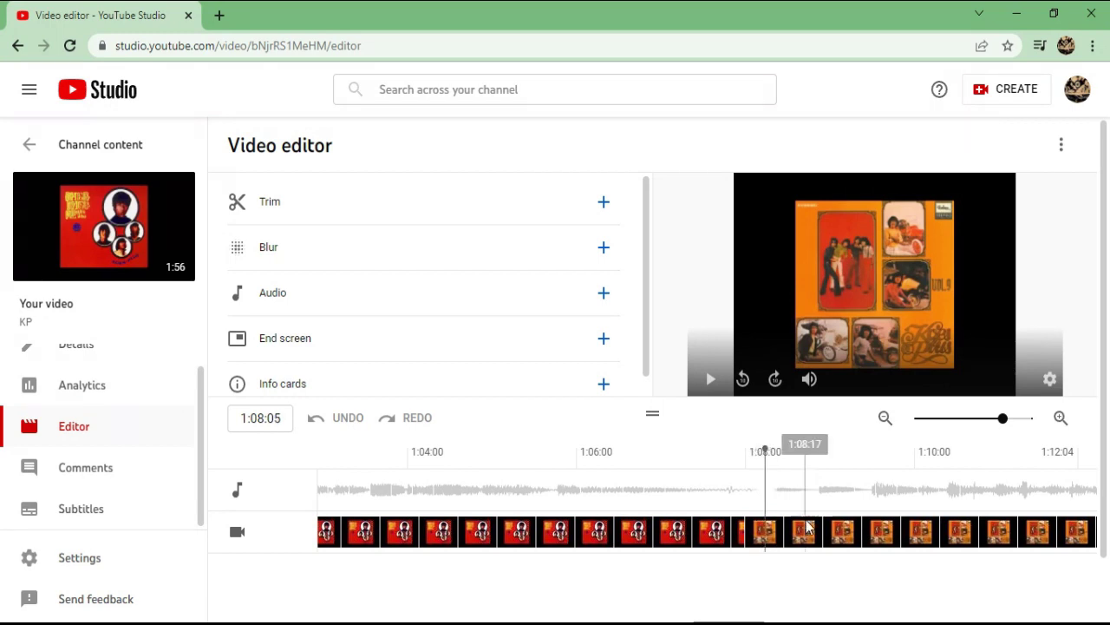
- Split the KP video at 1:08:05, trim out the whole section from 0:00:00 to the split, and preview the cut
left_click(604, 201)
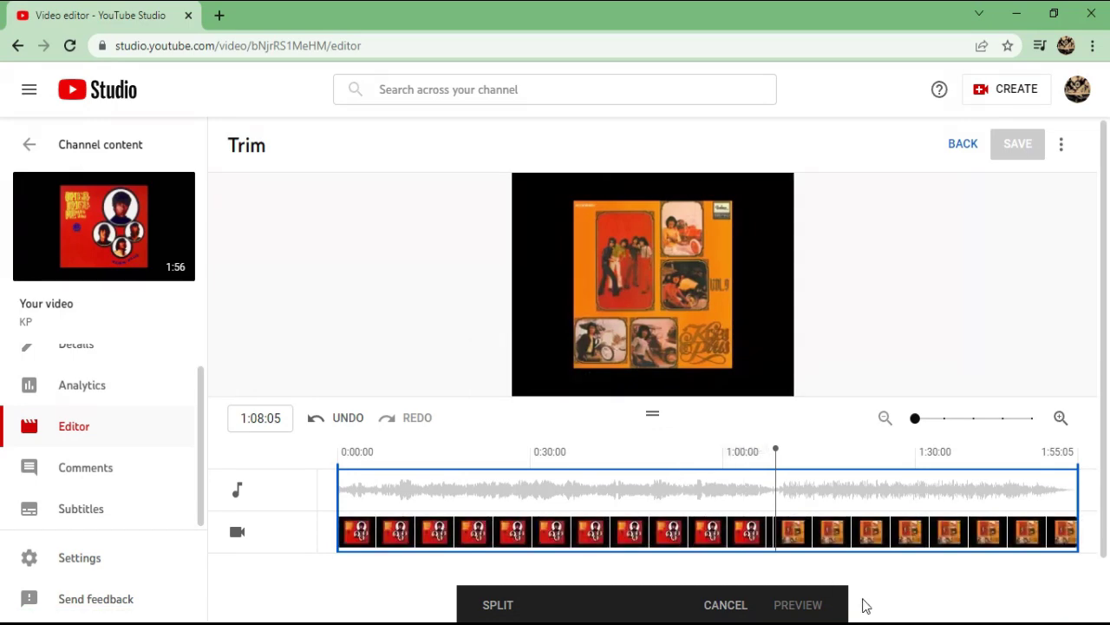
left_click(501, 606)
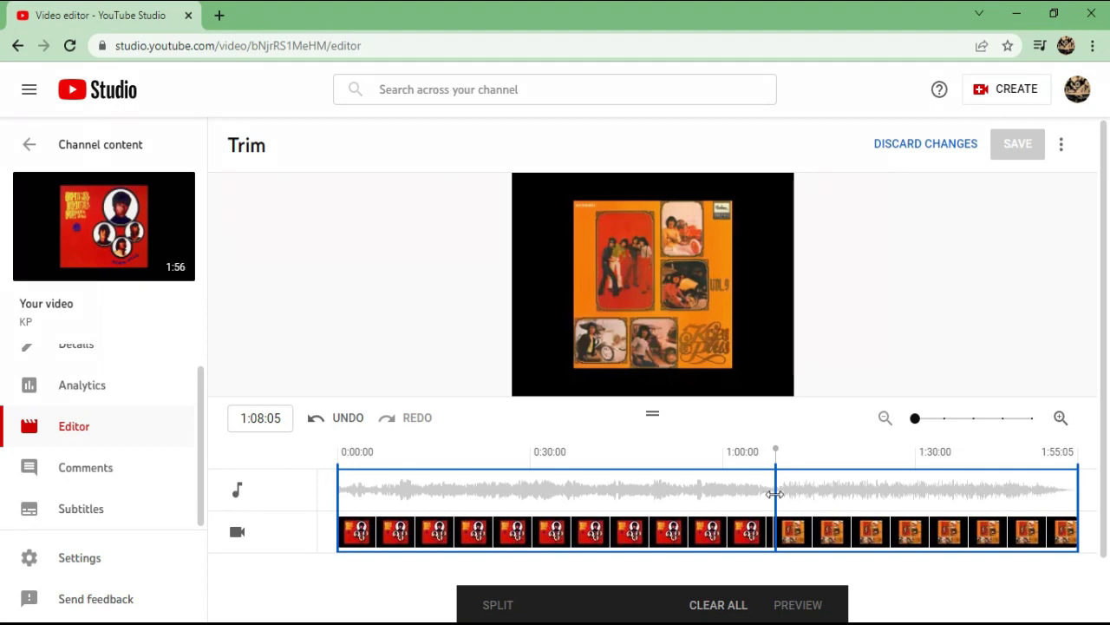
left_click_drag(775, 494, 339, 494)
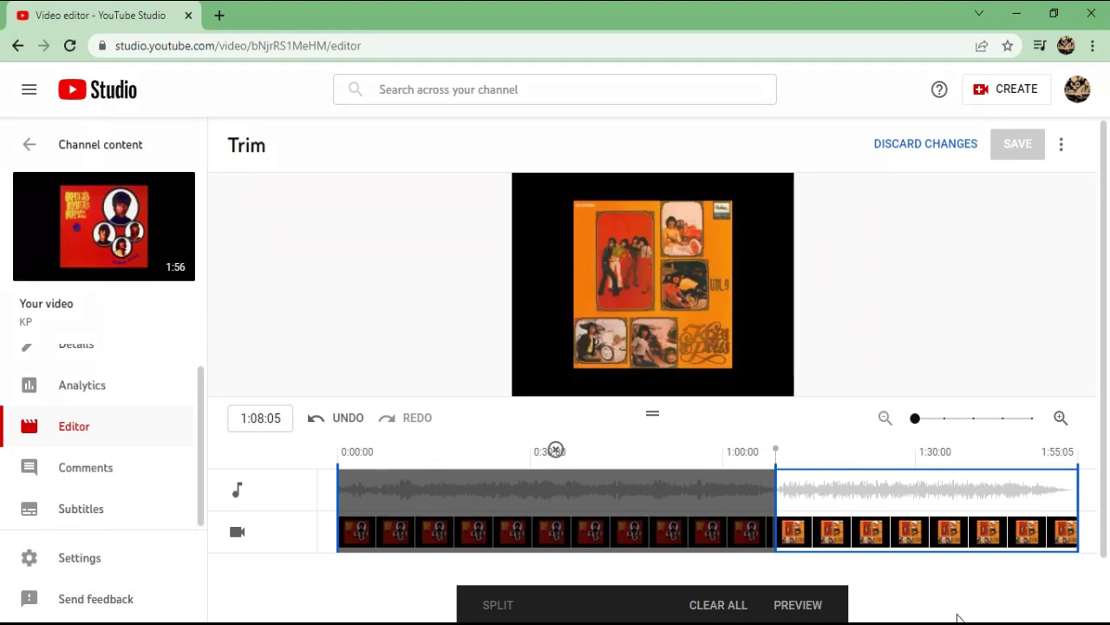
left_click(814, 607)
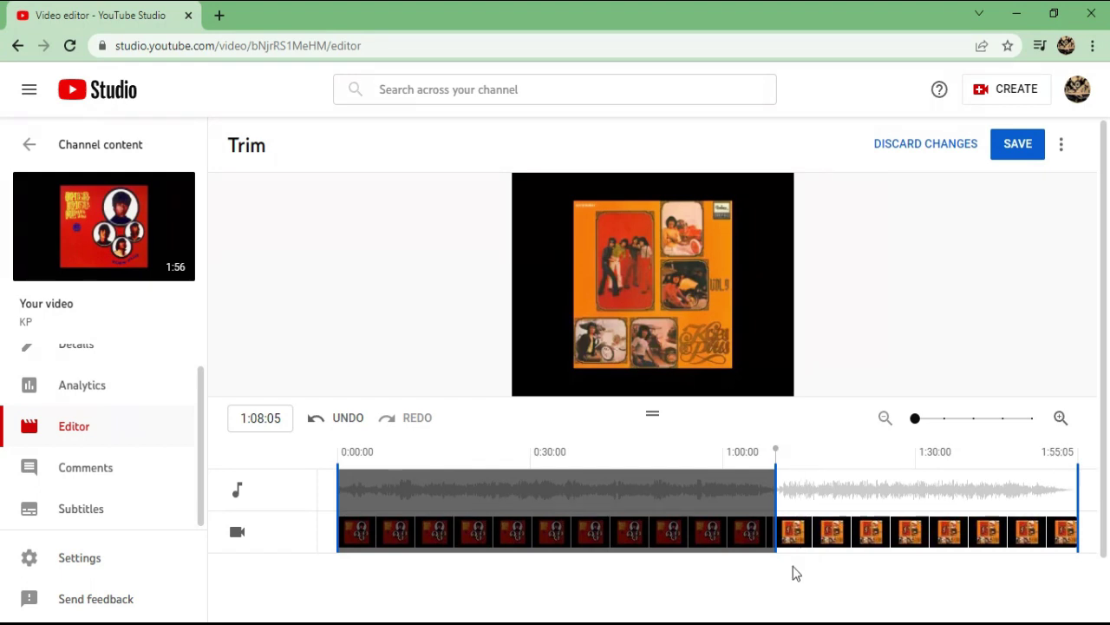
- Save the trimmed video, confirm the changes, and return to the channel content list to check its restrictions
left_click(1022, 146)
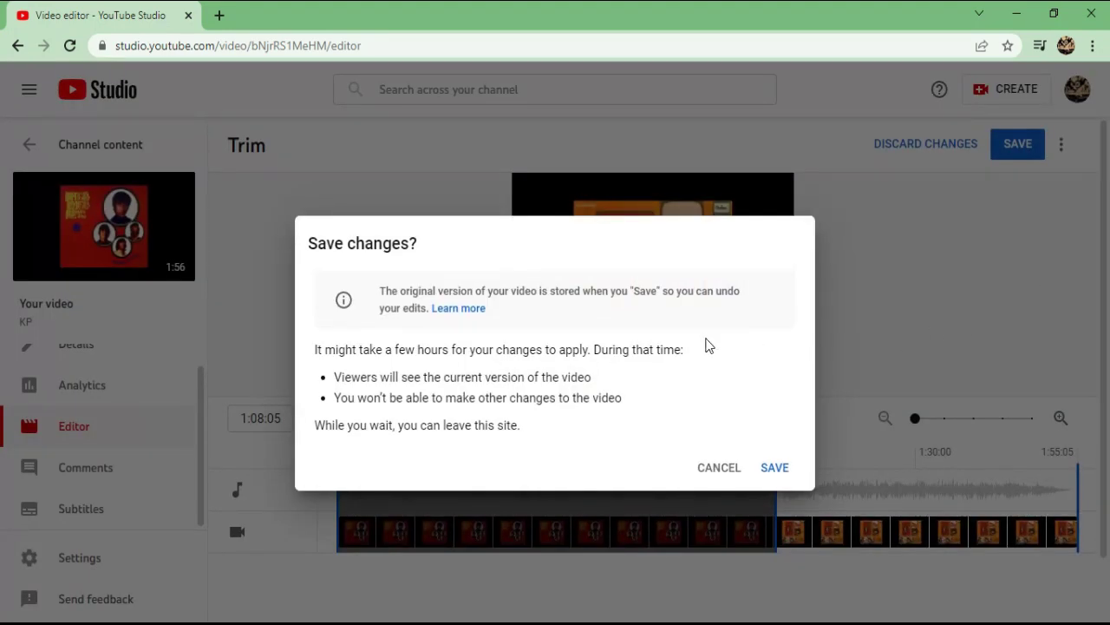
left_click(772, 469)
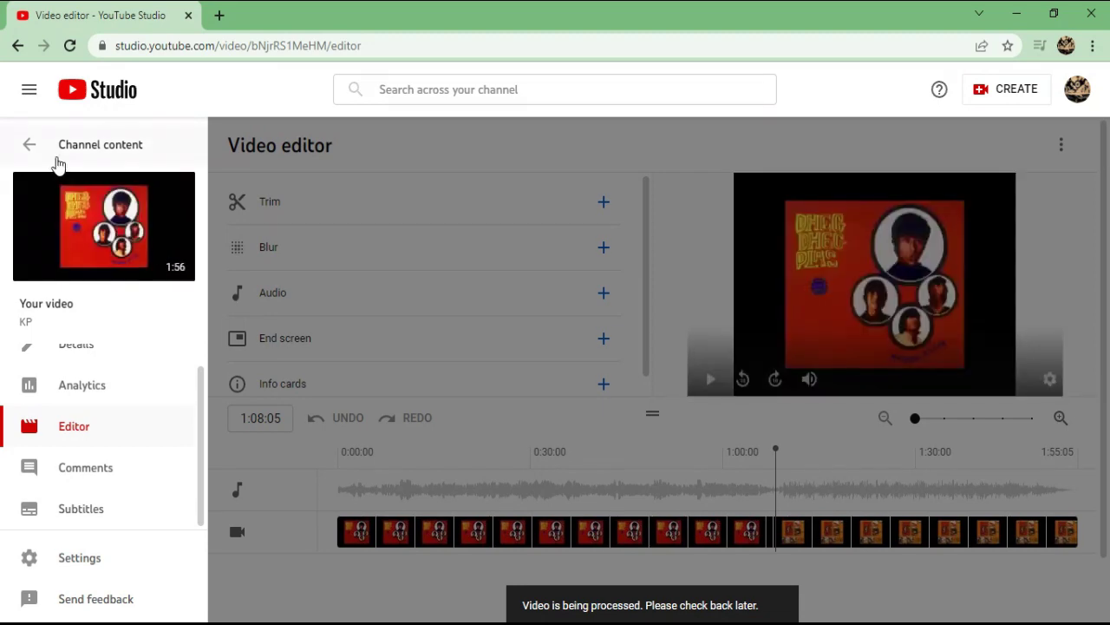
left_click(29, 145)
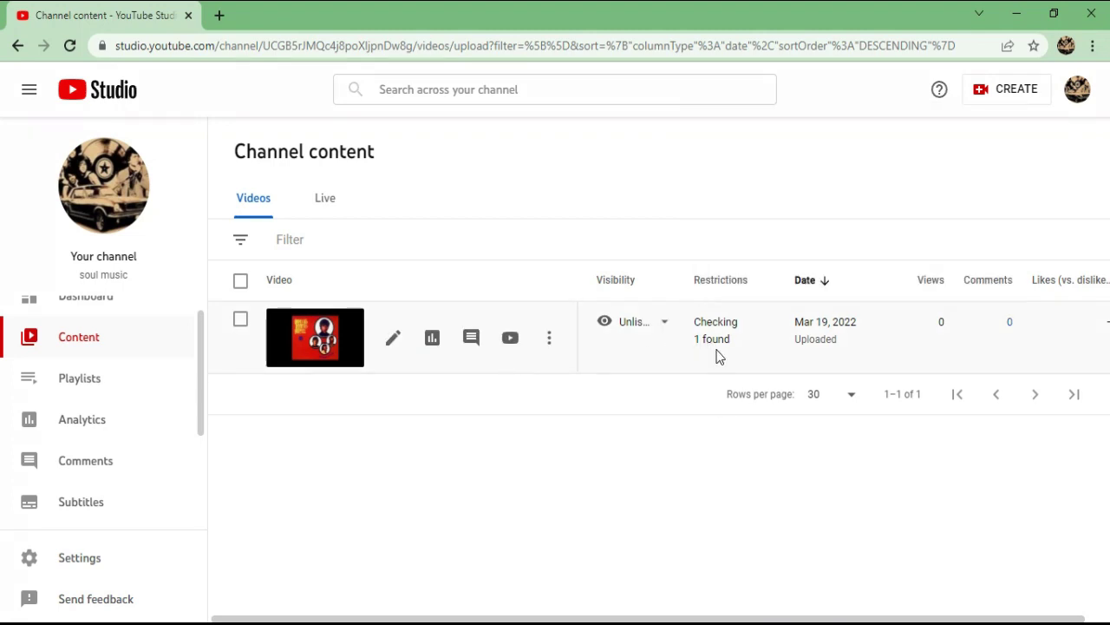
mouse_move(727, 350)
mouse_move(746, 379)
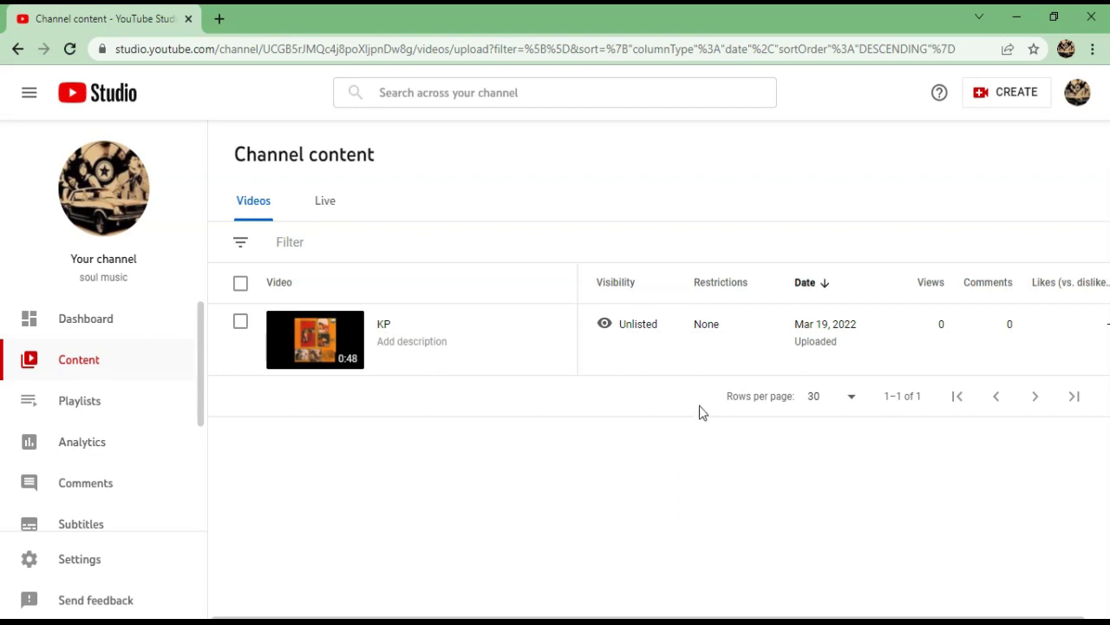
- Change the trimmed KP video's visibility to Public and publish it
mouse_move(371, 375)
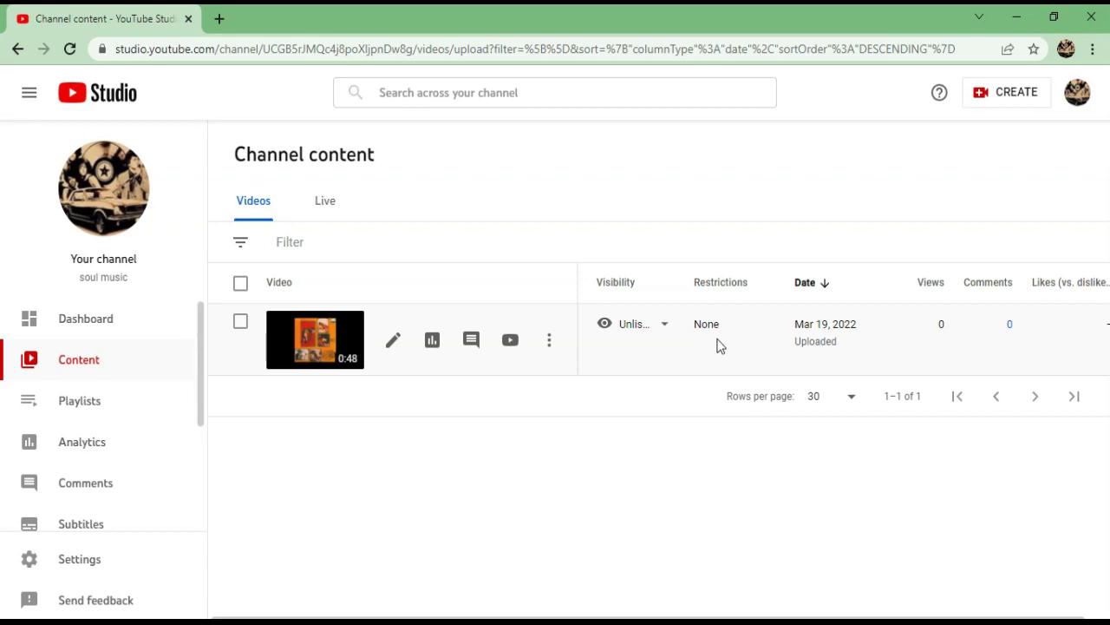
left_click(665, 329)
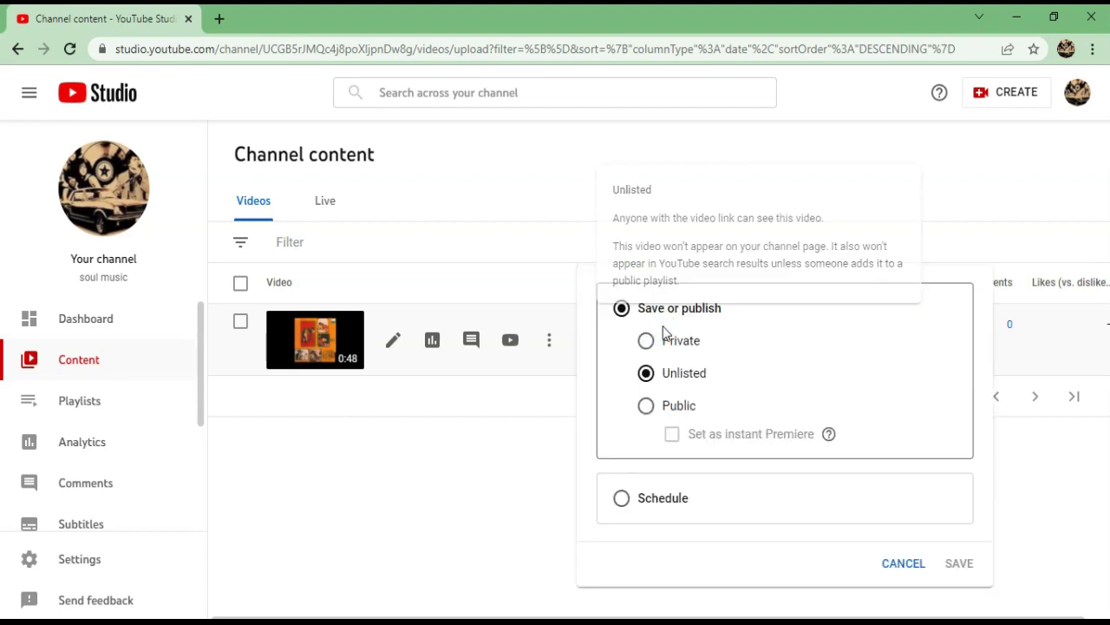
left_click(648, 411)
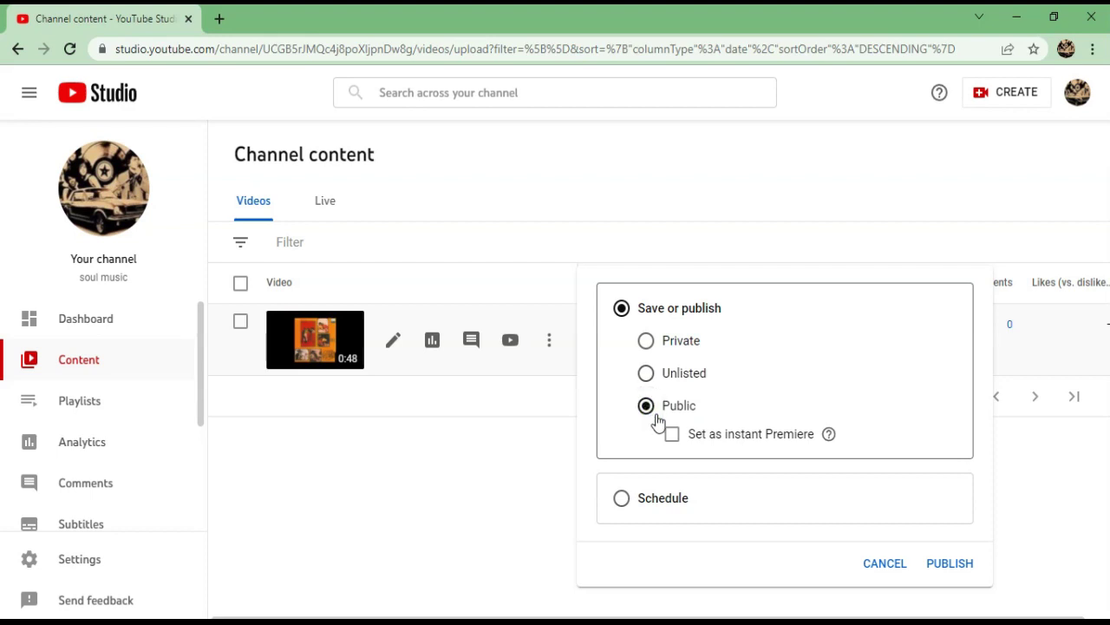
left_click(950, 564)
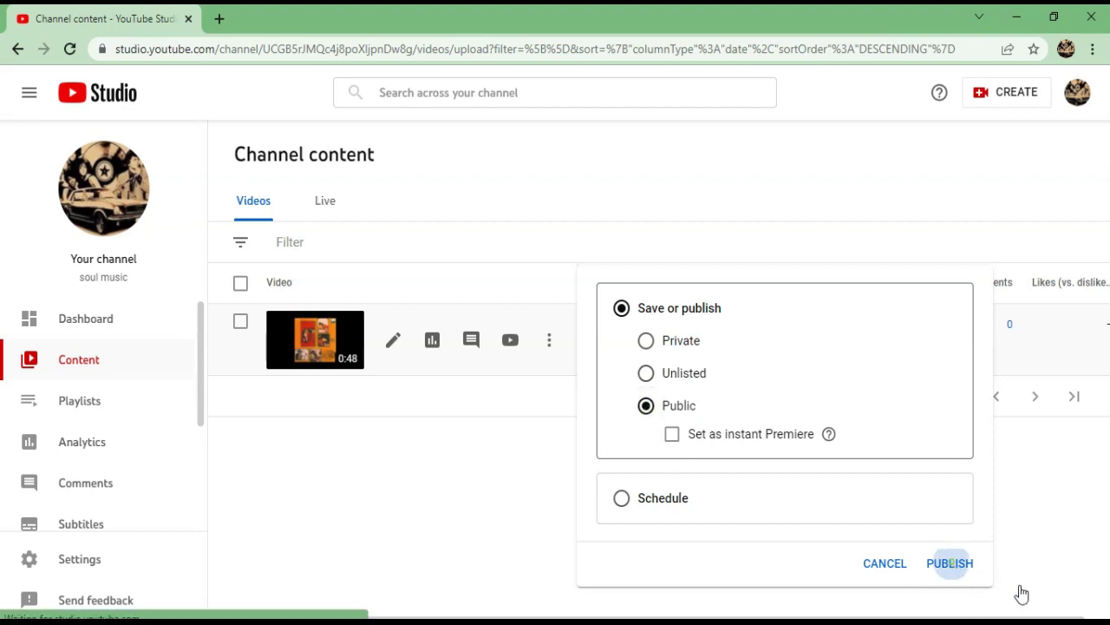